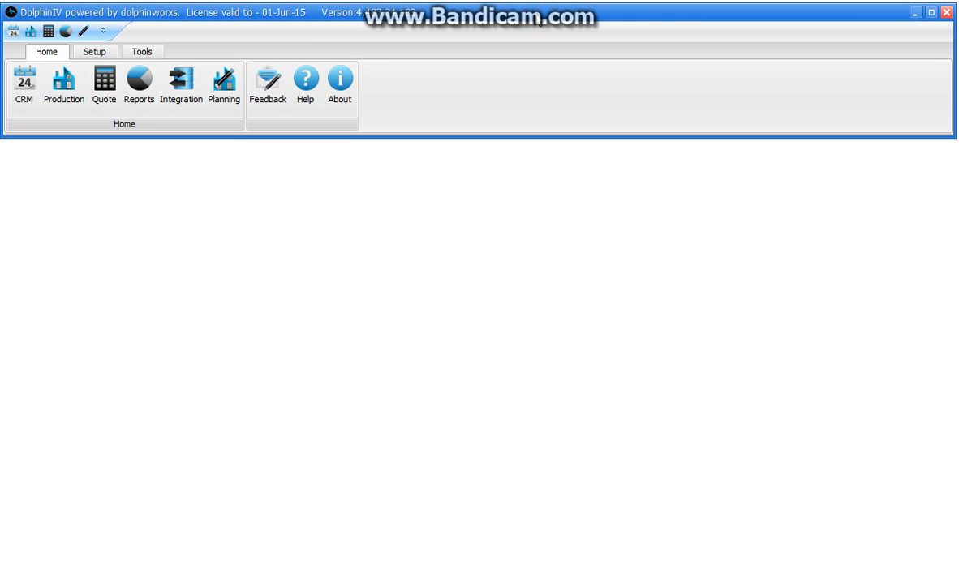
- Open the item setup and start adding a new item
{"action": "left_click", "coordinate": [95, 52]}
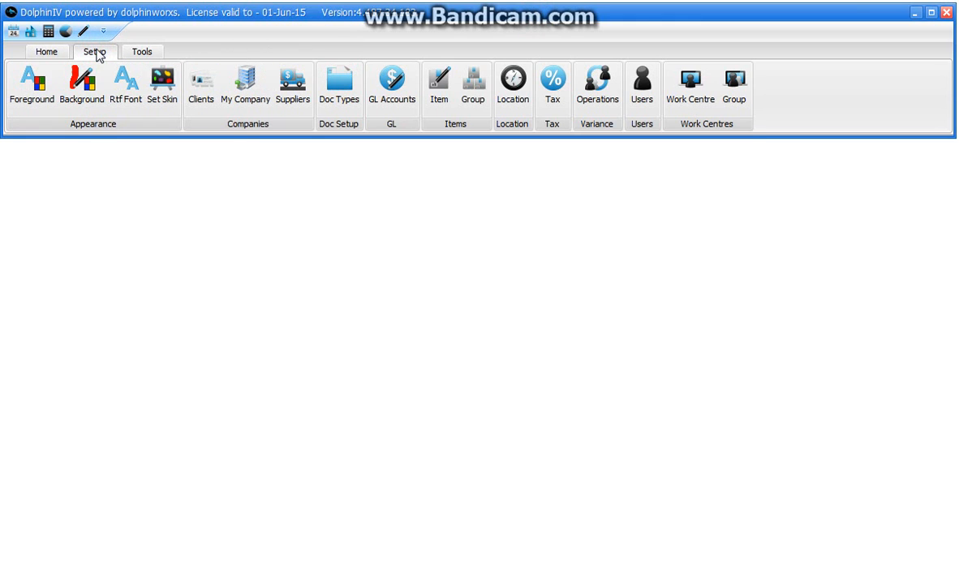
{"action": "left_click", "coordinate": [437, 95]}
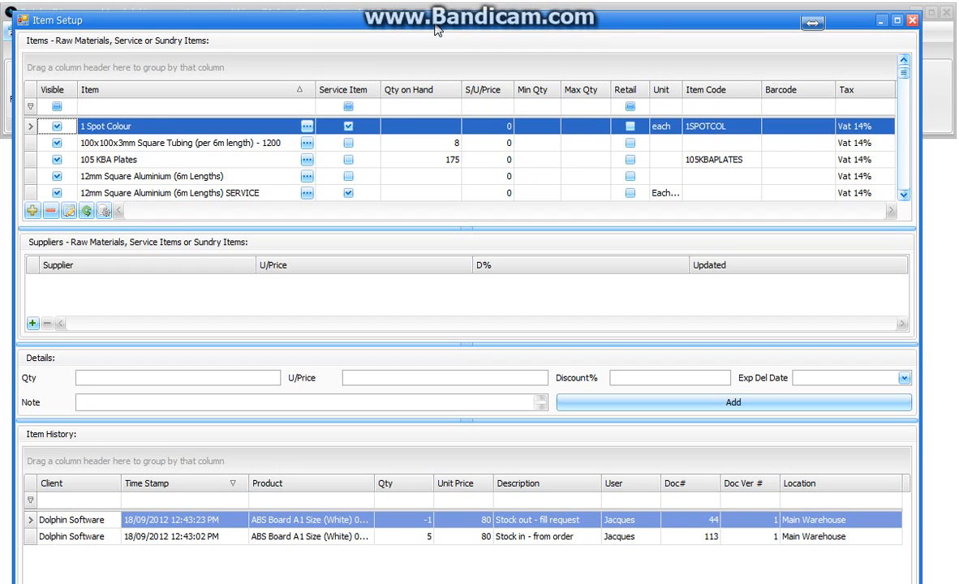
{"action": "left_click", "coordinate": [33, 212]}
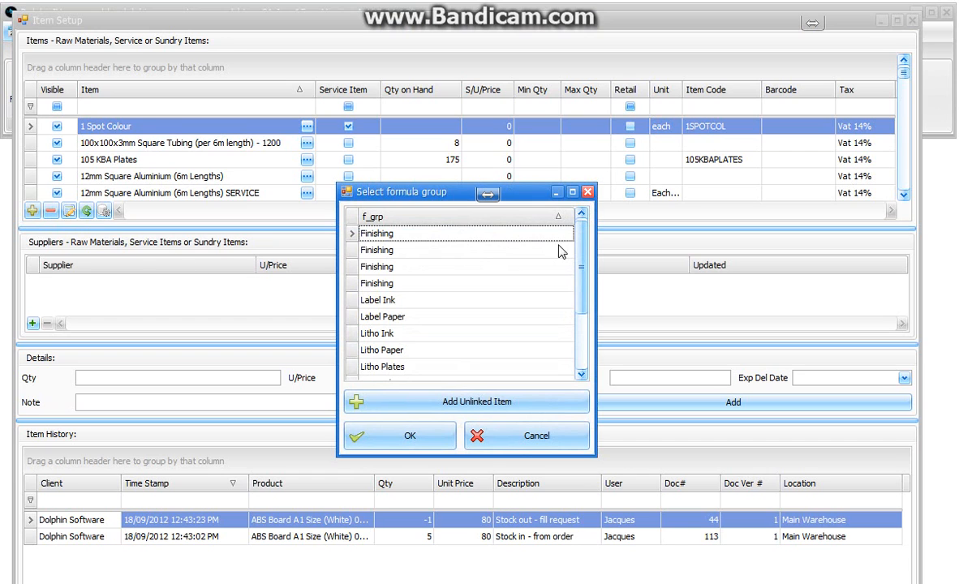
- Examine the formula groups a new item can be linked to, including the Litho, Outwork and Wide Format groups
{"action": "left_click_drag", "start_coordinate": [580, 258], "coordinate": [585, 302]}
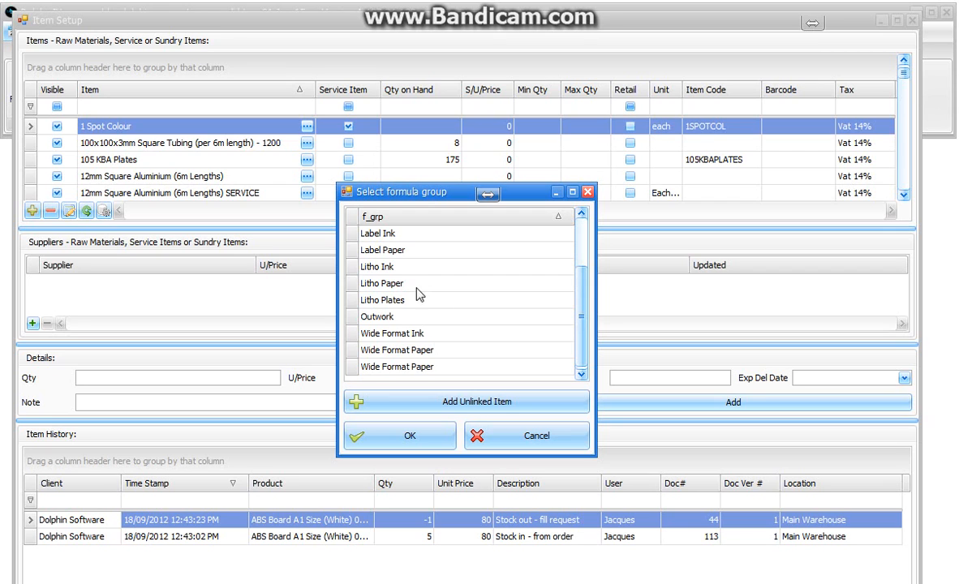
{"action": "left_click", "coordinate": [357, 283]}
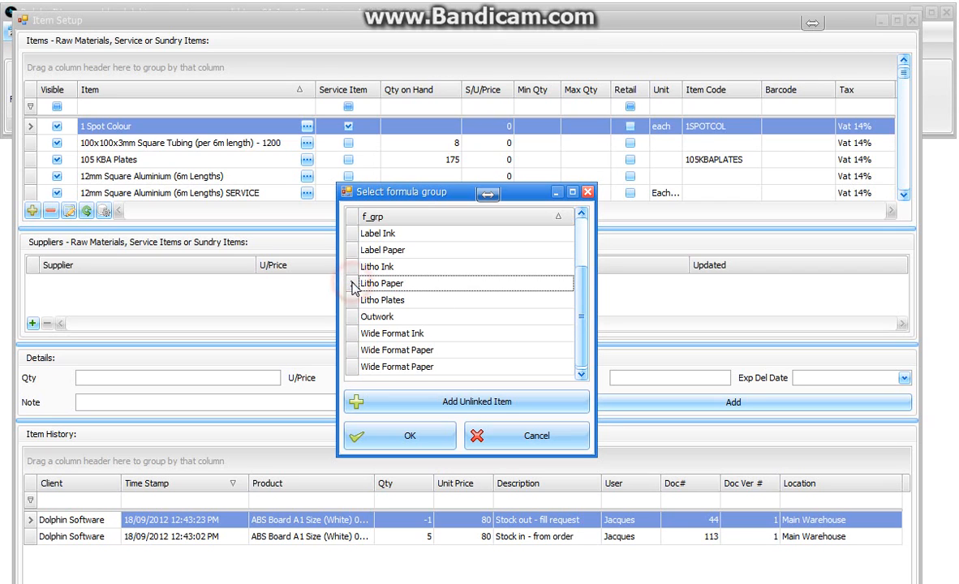
{"action": "left_click", "coordinate": [354, 268]}
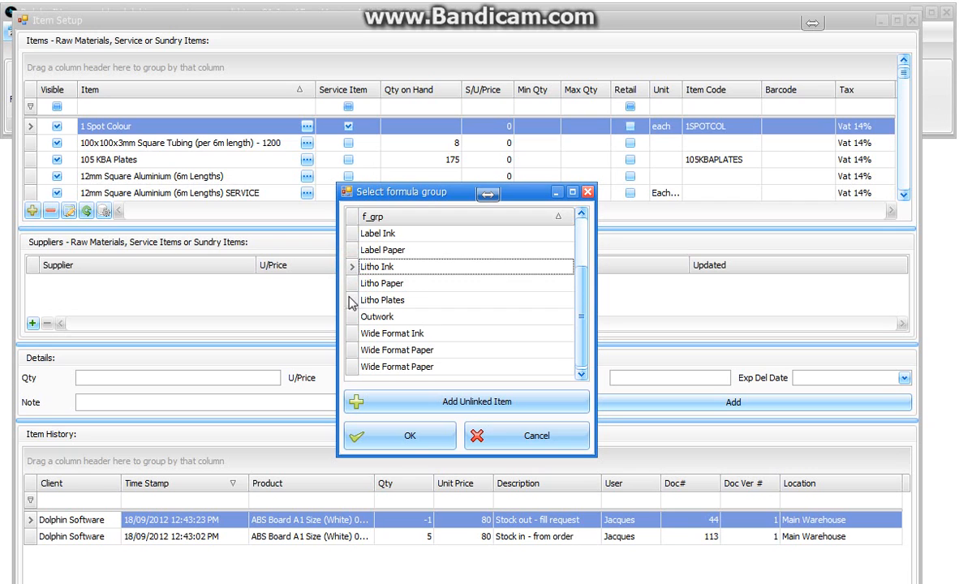
{"action": "left_click", "coordinate": [355, 301]}
{"action": "left_click", "coordinate": [354, 317]}
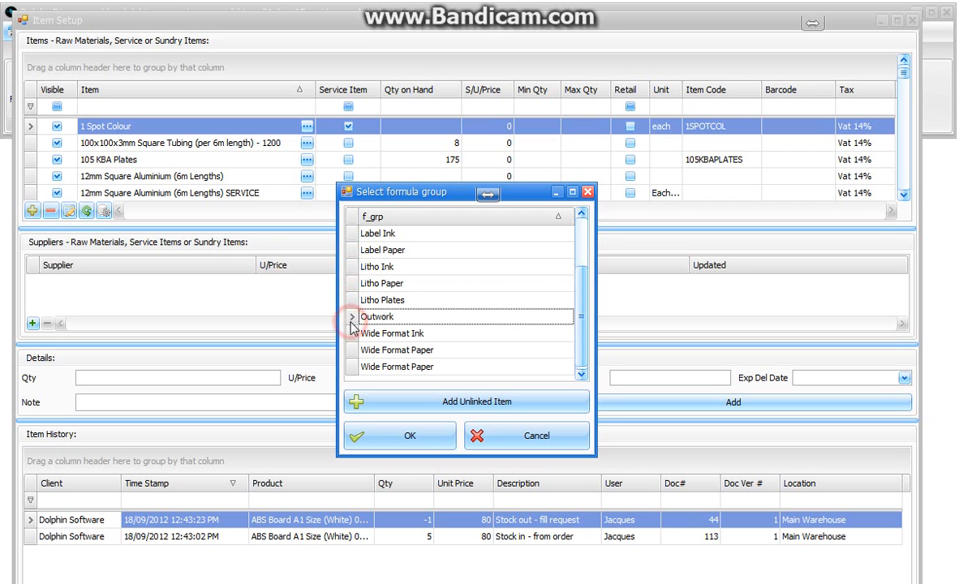
{"action": "left_click", "coordinate": [354, 333]}
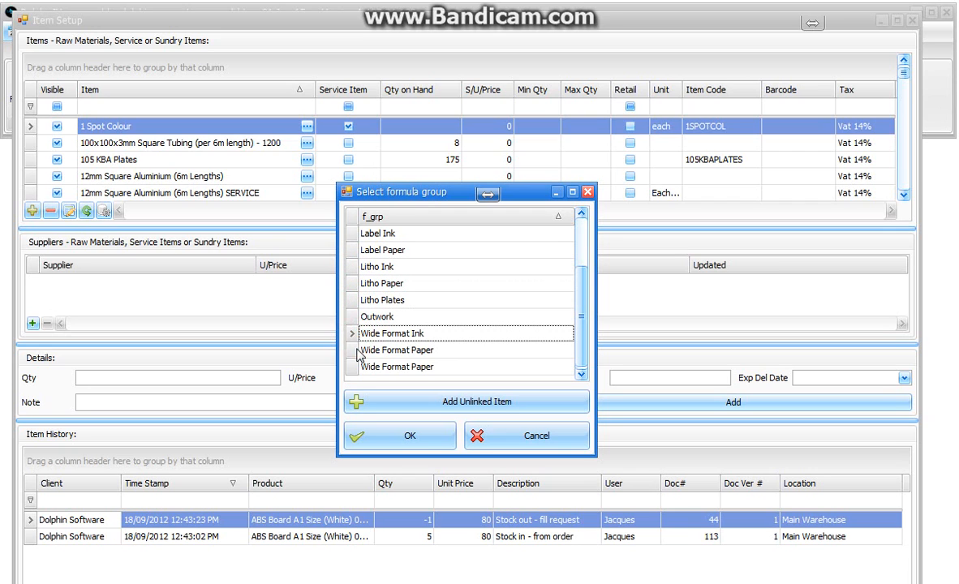
{"action": "left_click", "coordinate": [354, 350]}
{"action": "left_click", "coordinate": [354, 367]}
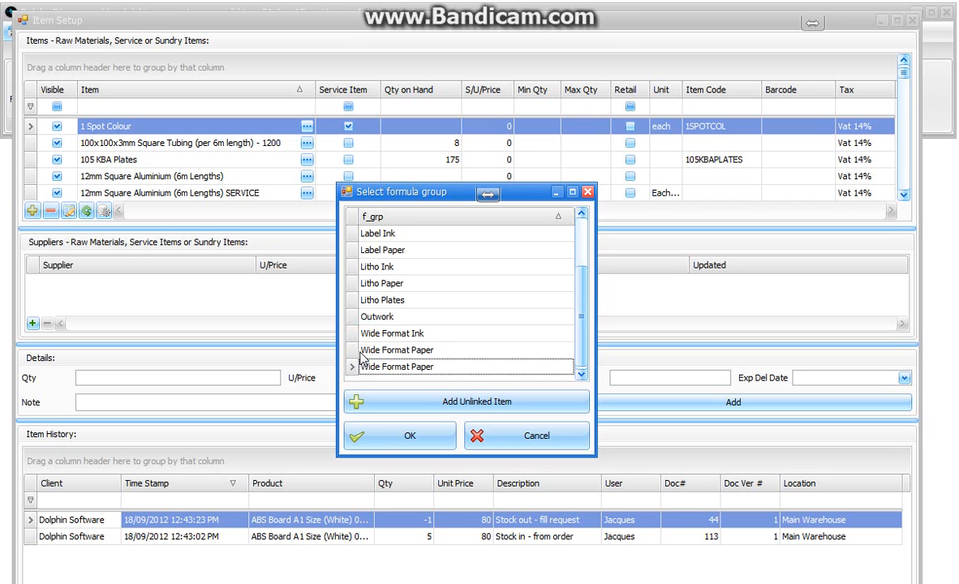
{"action": "scroll", "coordinate": [362, 359], "scroll_direction": "up", "scroll_amount": 1}
{"action": "scroll", "coordinate": [362, 359], "scroll_direction": "down", "scroll_amount": 1}
{"action": "left_click", "coordinate": [353, 366]}
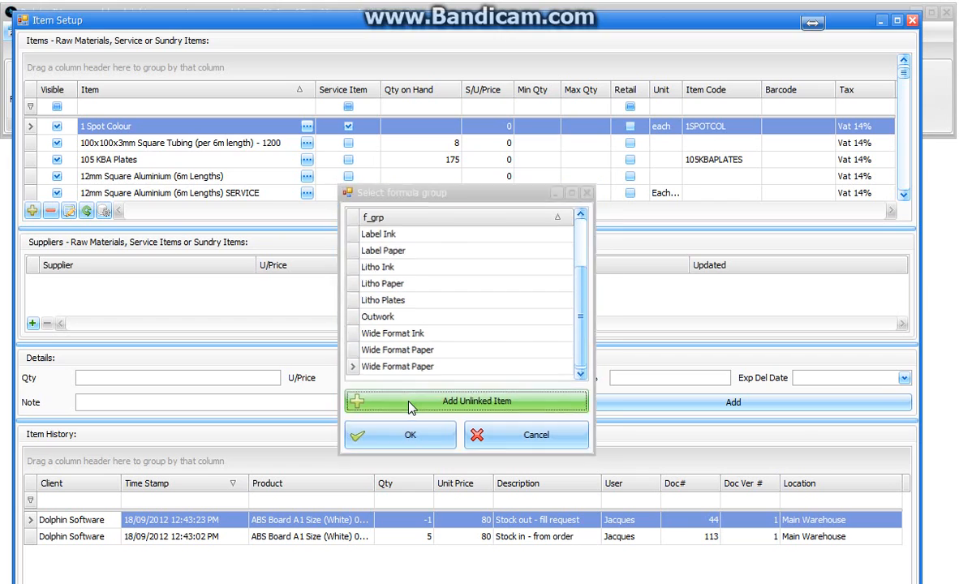
- Create the new item as an unlinked item and set its S/U/Price to 150
{"action": "left_click", "coordinate": [410, 401]}
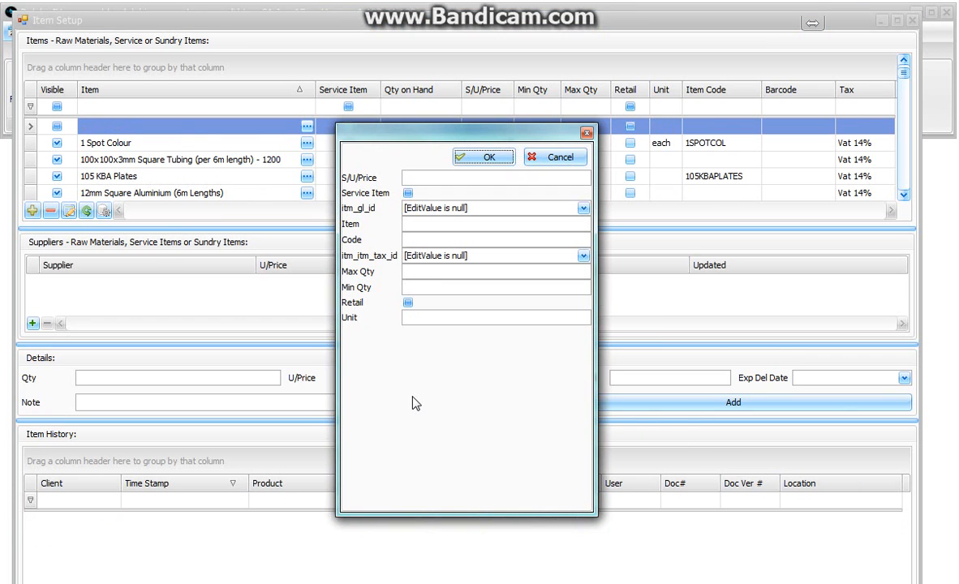
{"action": "left_click", "coordinate": [426, 368]}
{"action": "left_click", "coordinate": [440, 178]}
{"action": "type", "text": "150"}
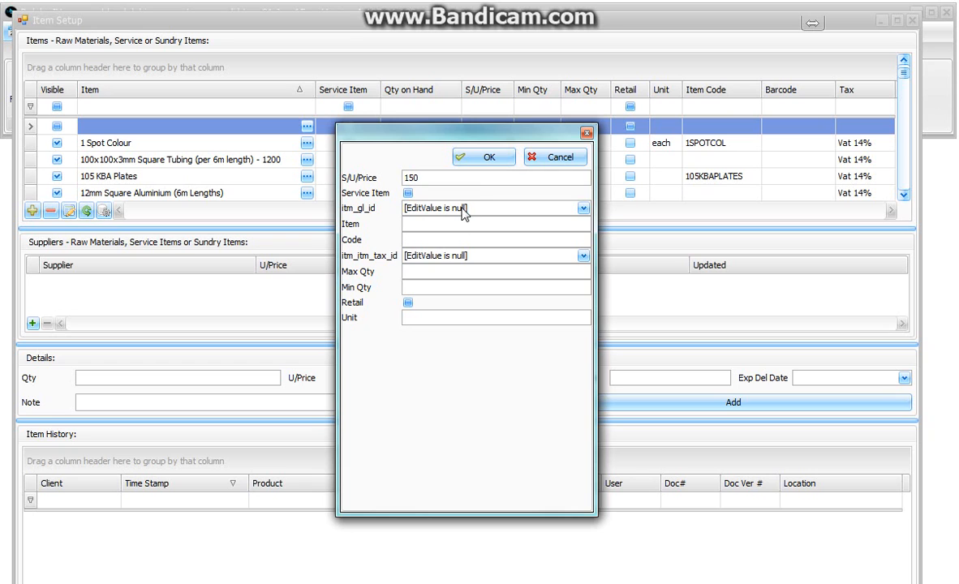
- Name the new item SUNDRY ITEM #1 and give it the code SUN001
{"action": "left_click", "coordinate": [461, 209]}
{"action": "left_click", "coordinate": [461, 209]}
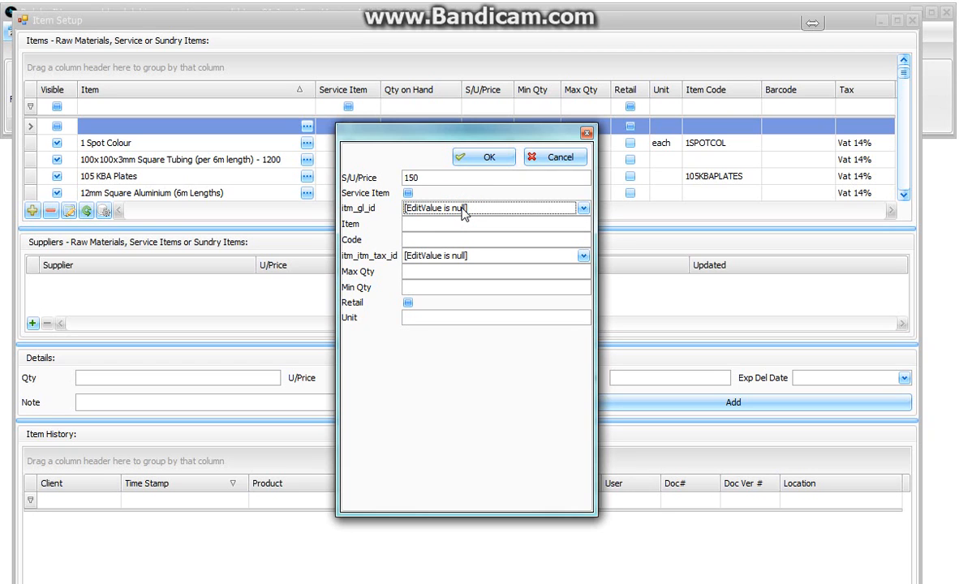
{"action": "left_click", "coordinate": [469, 224]}
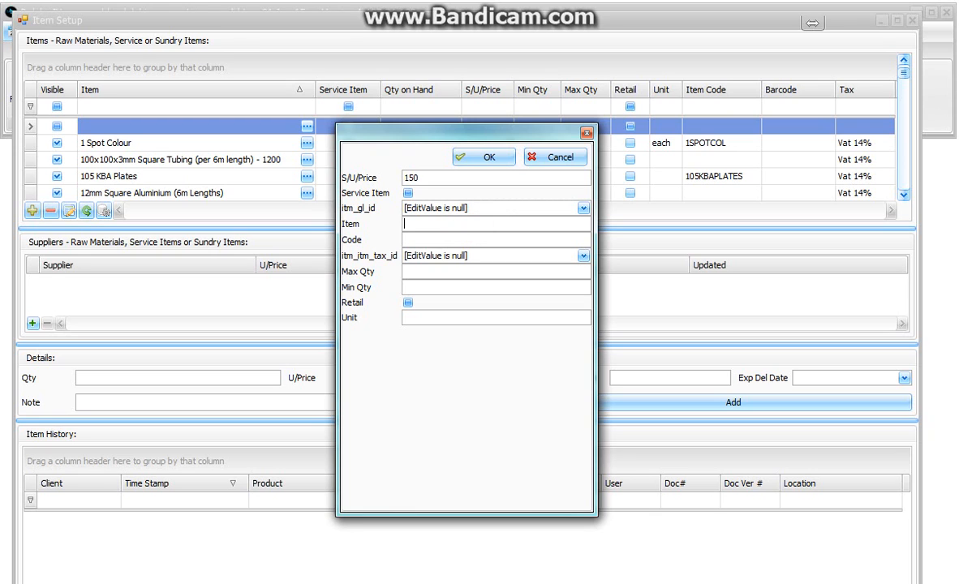
{"action": "type", "text": "SUNDR"}
{"action": "type", "text": "Y"}
{"action": "type", "text": " ITEM"}
{"action": "type", "text": " #1"}
{"action": "type", "text": "SUN"}
{"action": "type", "text": "00"}
{"action": "type", "text": "1"}
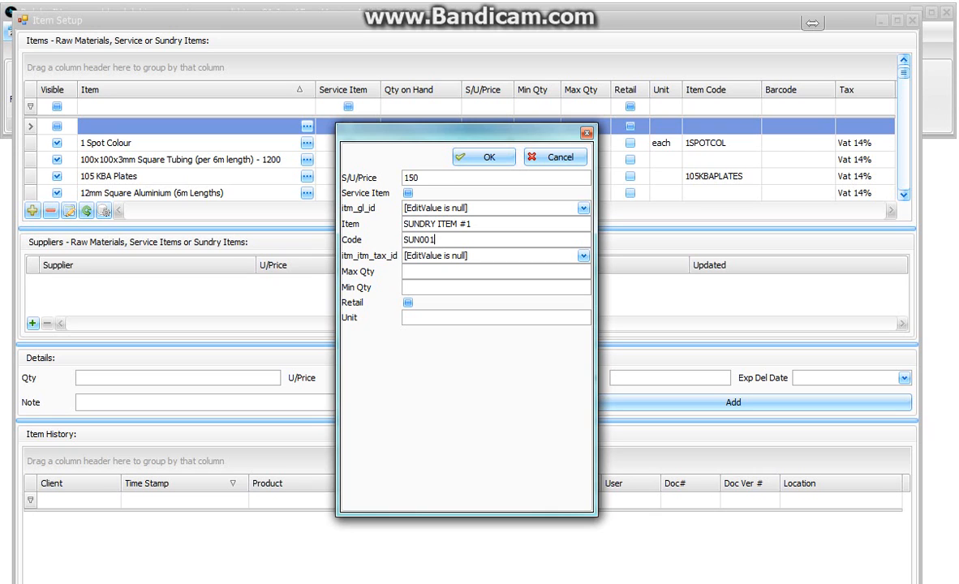
- Set the item's tax to Vat 14% and its unit to Kg, and save the new item
{"action": "left_click", "coordinate": [484, 256]}
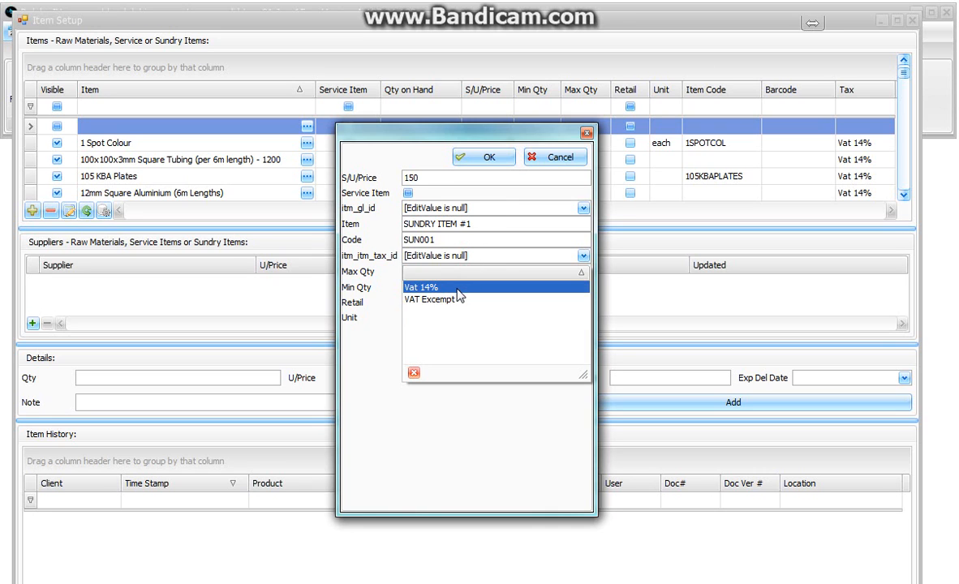
{"action": "left_click", "coordinate": [454, 288]}
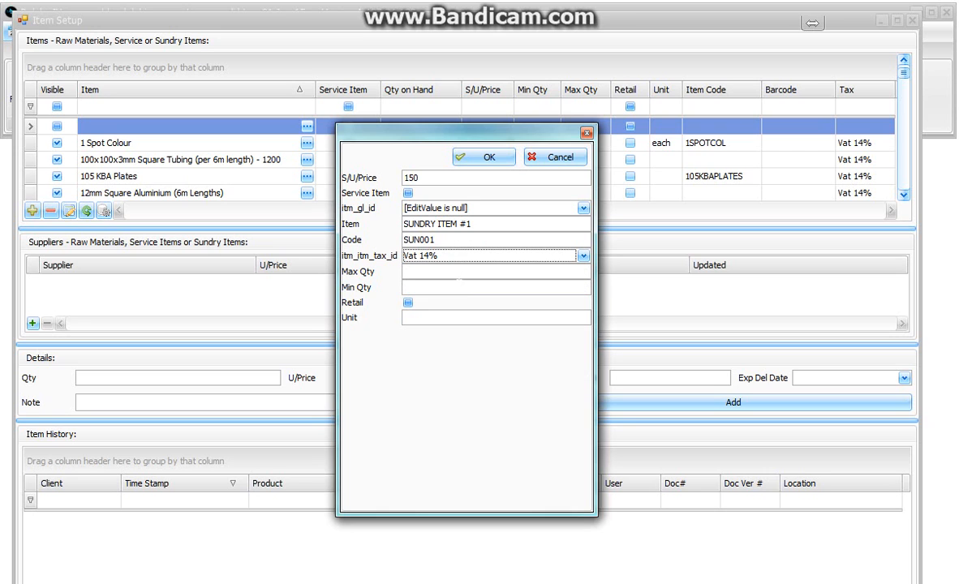
{"action": "left_click", "coordinate": [453, 270]}
{"action": "left_click", "coordinate": [450, 285]}
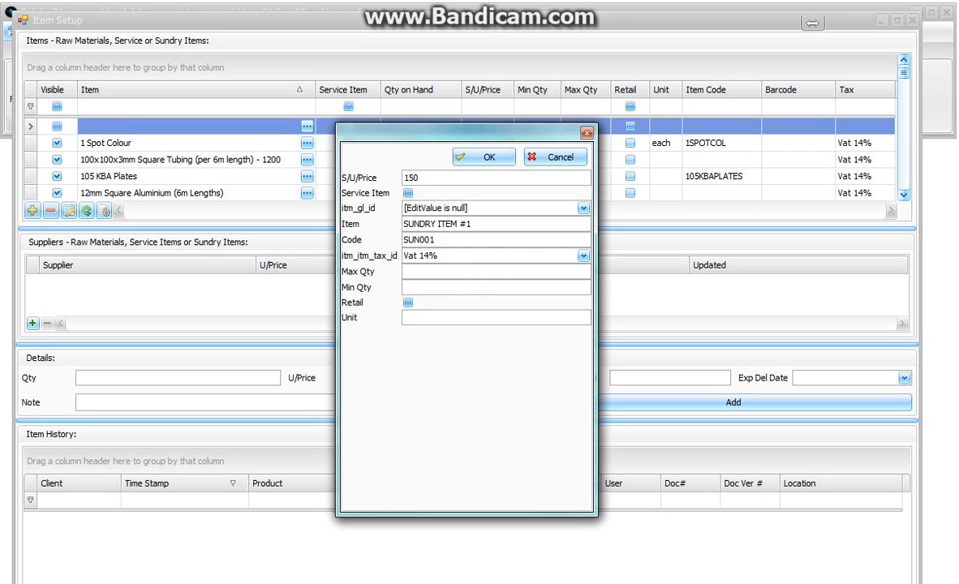
{"action": "left_click", "coordinate": [410, 305]}
{"action": "type", "text": "Kg"}
{"action": "left_click", "coordinate": [489, 159]}
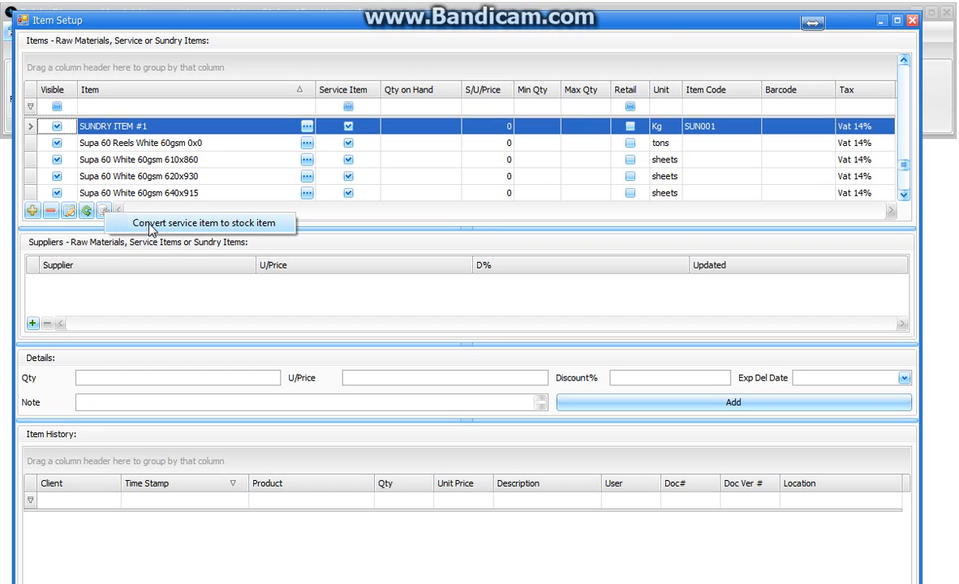
- Convert SUNDRY ITEM #1 from a service item to a stock item, accepting the irreversible conversion
{"action": "left_click", "coordinate": [206, 224]}
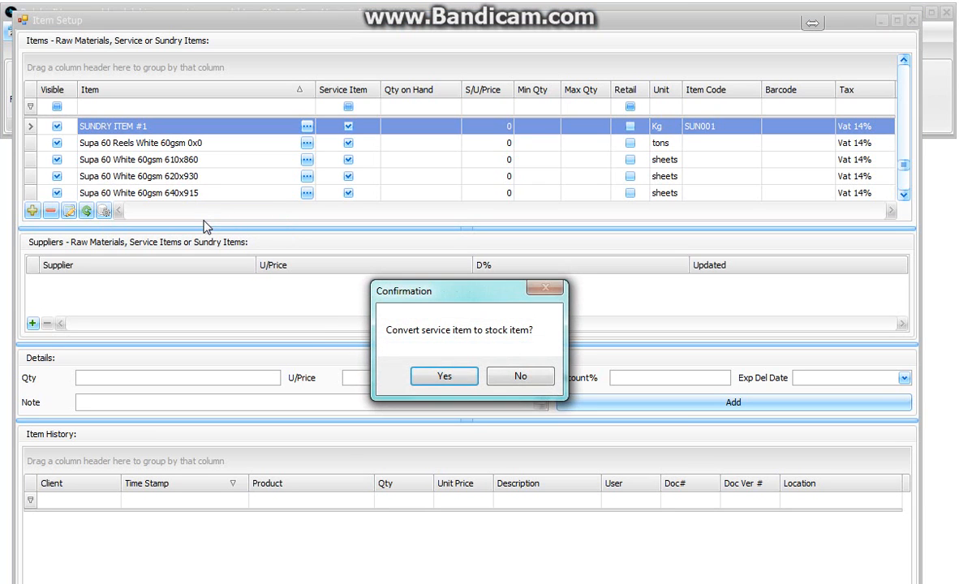
{"action": "left_click", "coordinate": [448, 376]}
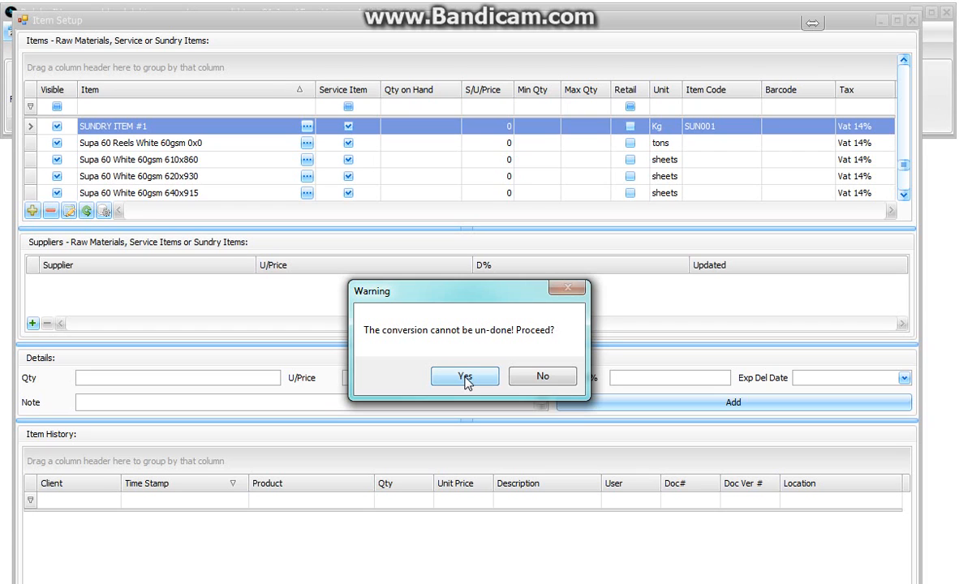
{"action": "left_click", "coordinate": [466, 382]}
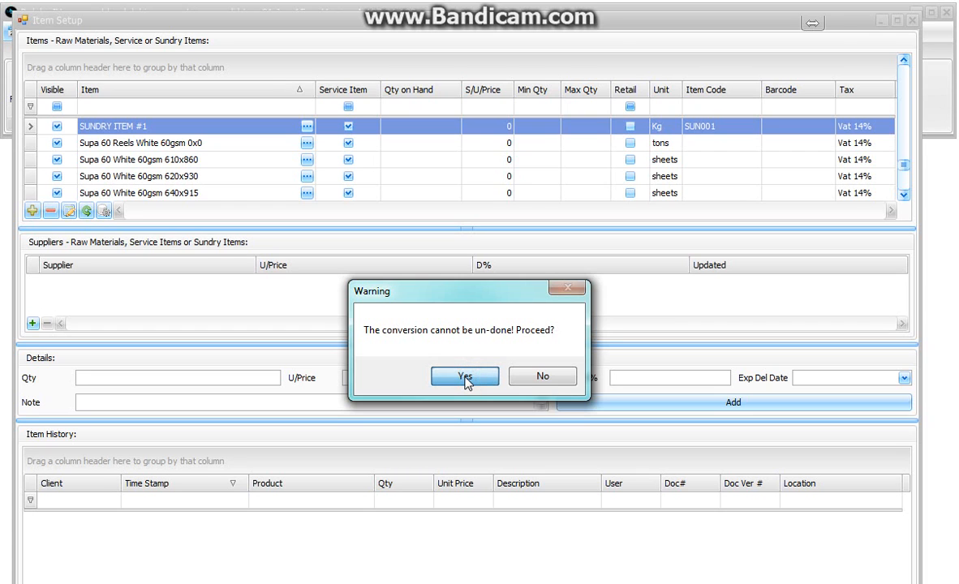
{"action": "left_click", "coordinate": [466, 378]}
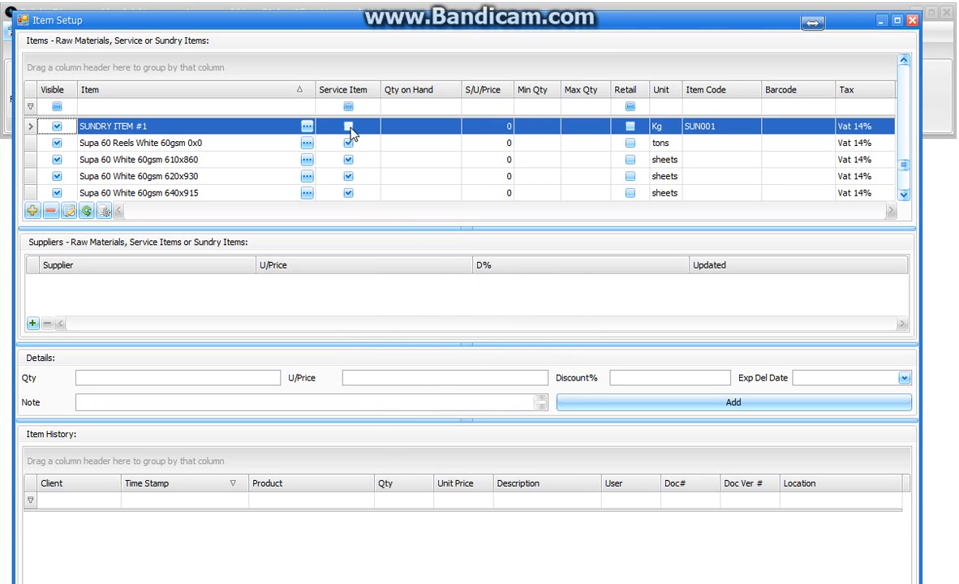
- Open a stock adjustment for SUNDRY ITEM #1 and enter a unit price of 150 and a quantity on hand of 2
{"action": "left_click", "coordinate": [105, 212]}
{"action": "left_click", "coordinate": [142, 221]}
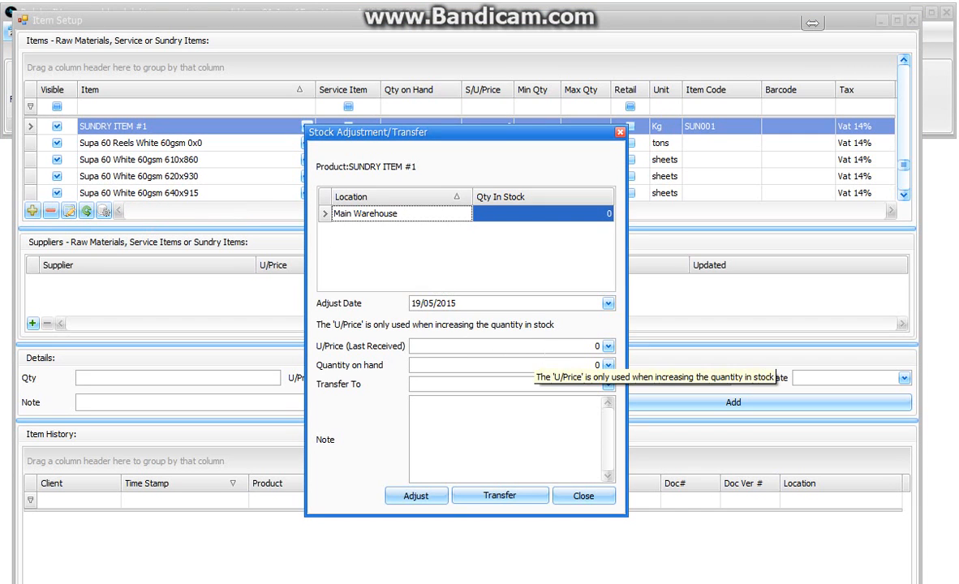
{"action": "left_click", "coordinate": [601, 346]}
{"action": "type", "text": "150."}
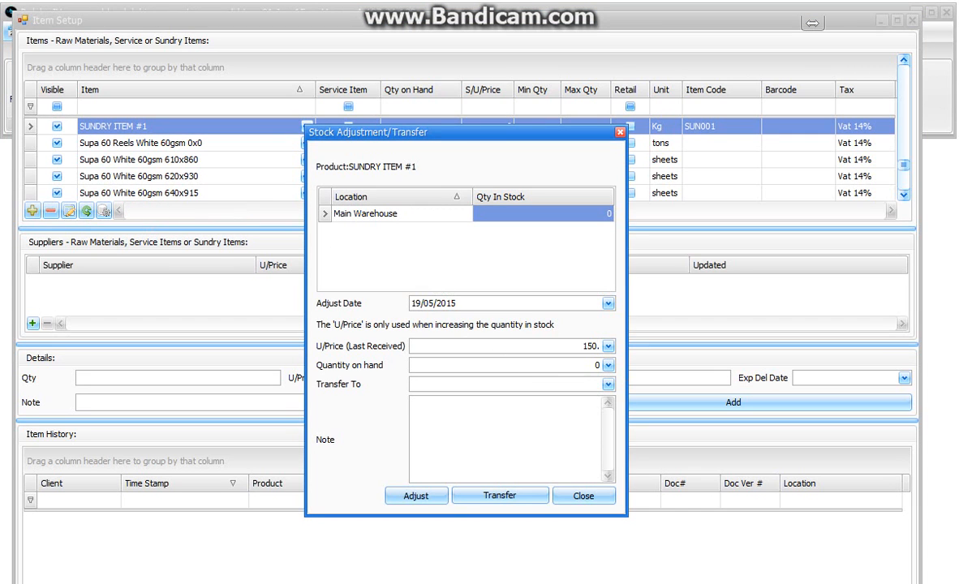
{"action": "left_click", "coordinate": [566, 366]}
{"action": "type", "text": "2"}
- Enter the adjustment note "Stock update on take-on on 2015-05-19"
{"action": "left_click", "coordinate": [530, 406]}
{"action": "type", "text": "Stock "}
{"action": "type", "text": "pdate"}
{"action": "key", "text": "BackSpace"}
{"action": "key", "text": "BackSpace"}
{"action": "key", "text": "BackSpace"}
{"action": "key", "text": "BackSpace"}
{"action": "key", "text": "BackSpace"}
{"action": "type", "text": "update"}
{"action": "type", "text": "on ta"}
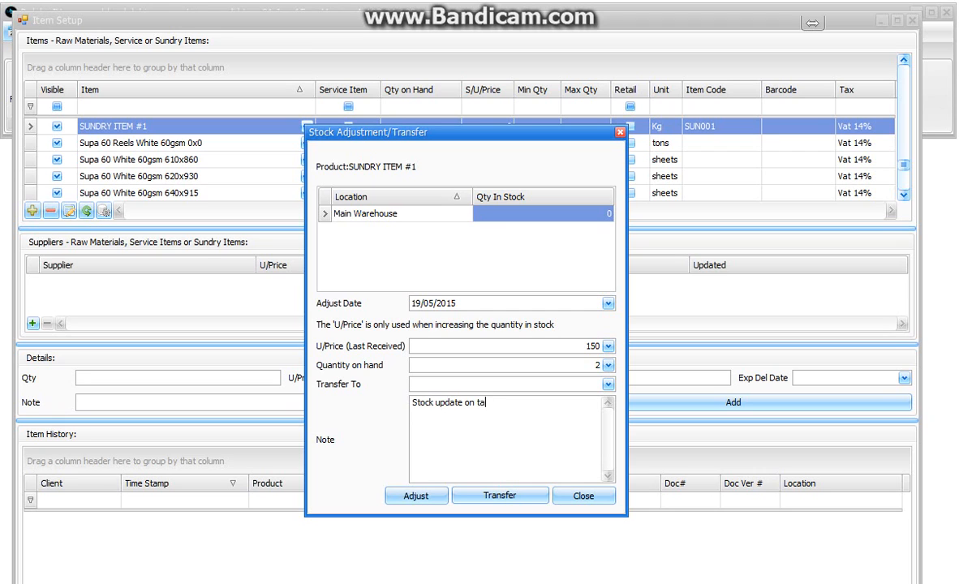
{"action": "type", "text": "ke-on on 2015-05-19"}
- Apply the stock adjustment to update the on-hand quantity, and close the adjustment window
{"action": "left_click", "coordinate": [416, 500]}
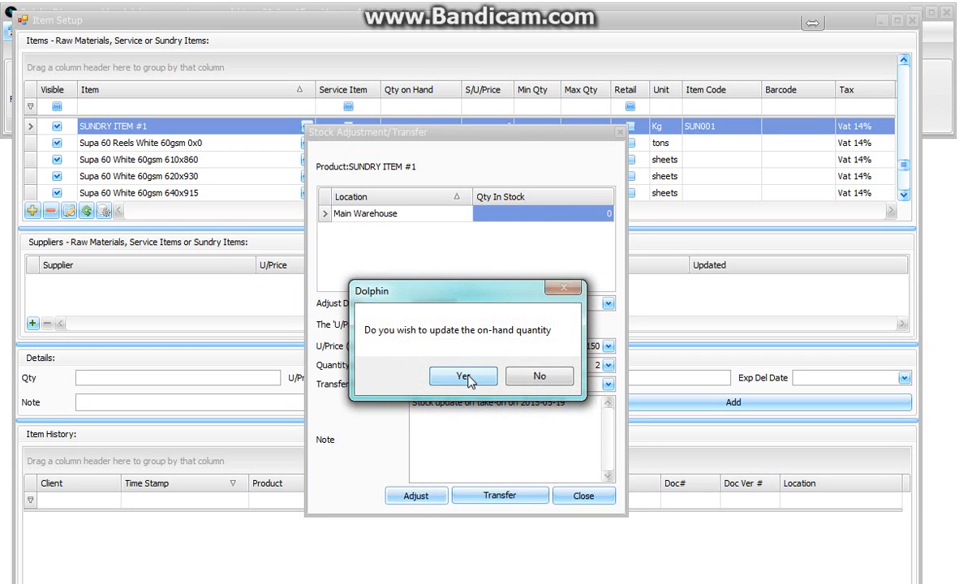
{"action": "left_click", "coordinate": [468, 379]}
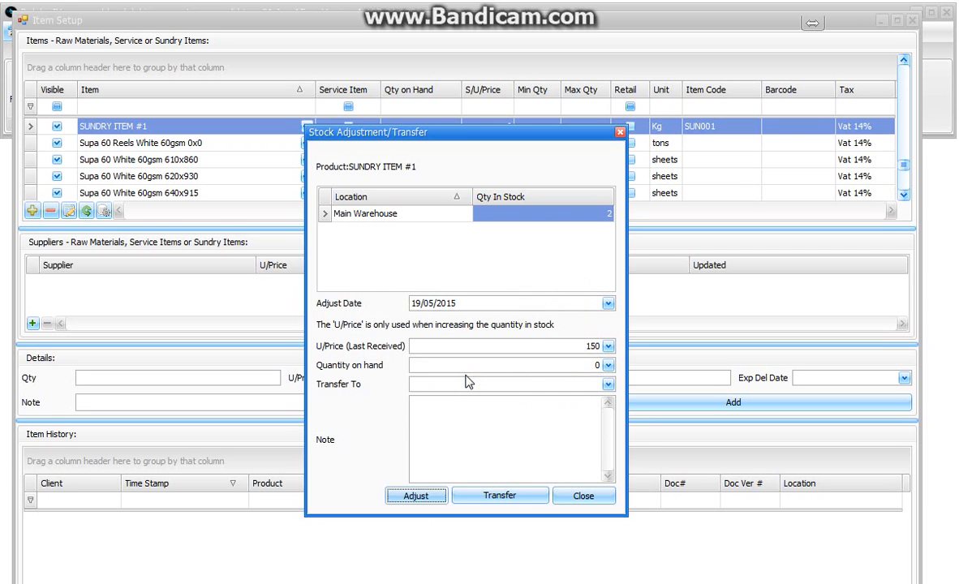
{"action": "left_click", "coordinate": [583, 499]}
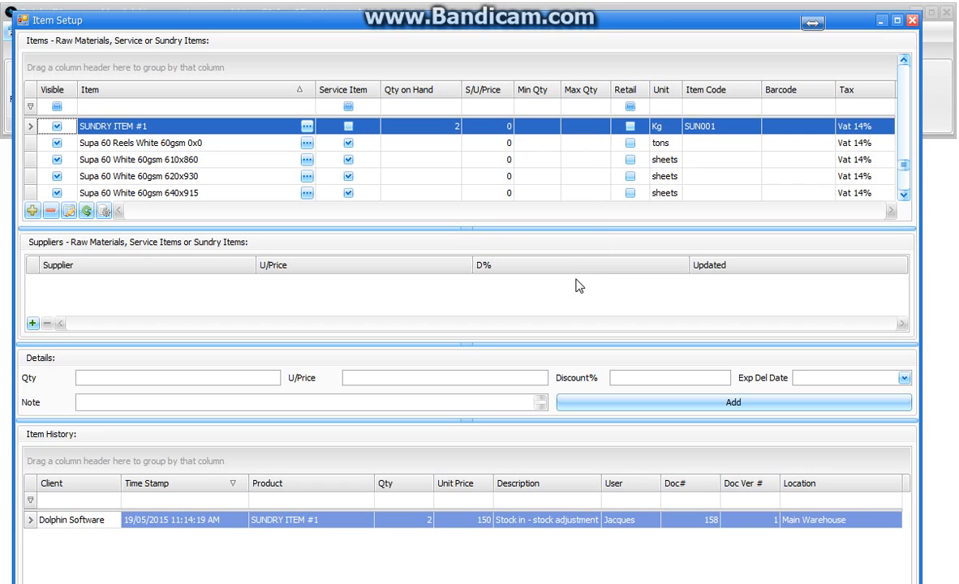
- Add Krausse & Steineman as a supplier of SUNDRY ITEM #1 with a unit price of 150
{"action": "left_click", "coordinate": [32, 324]}
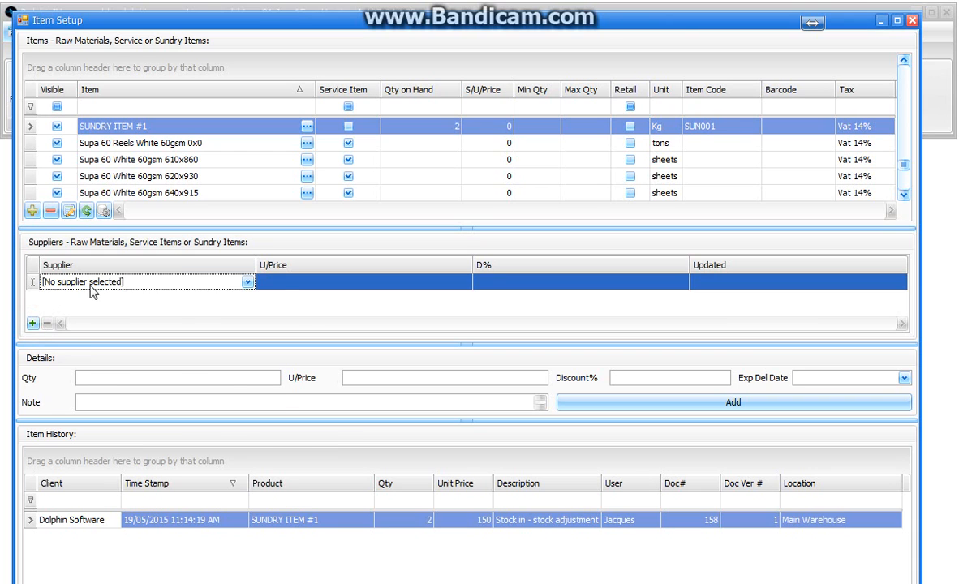
{"action": "left_click", "coordinate": [91, 288]}
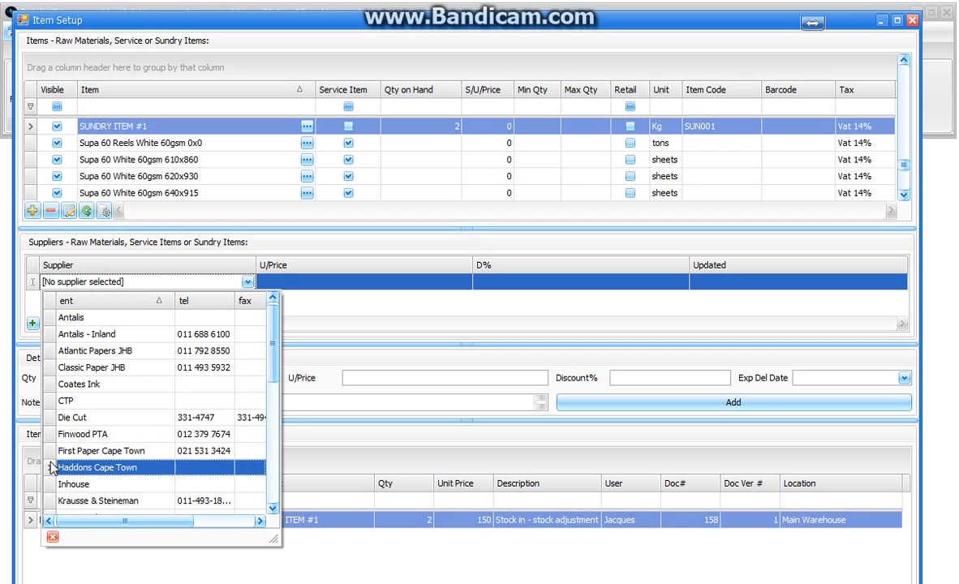
{"action": "left_click", "coordinate": [45, 502]}
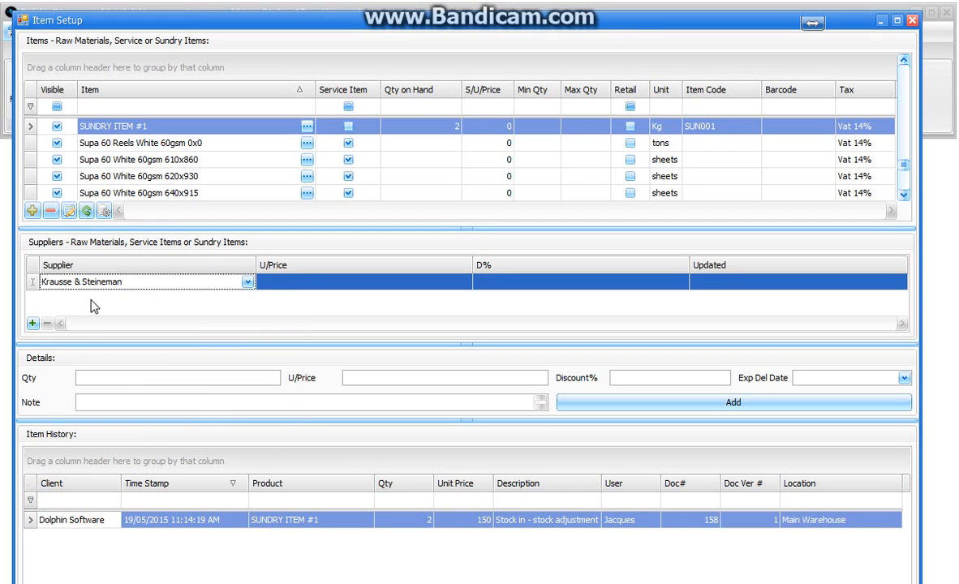
{"action": "left_click", "coordinate": [269, 283]}
{"action": "type", "text": "150"}
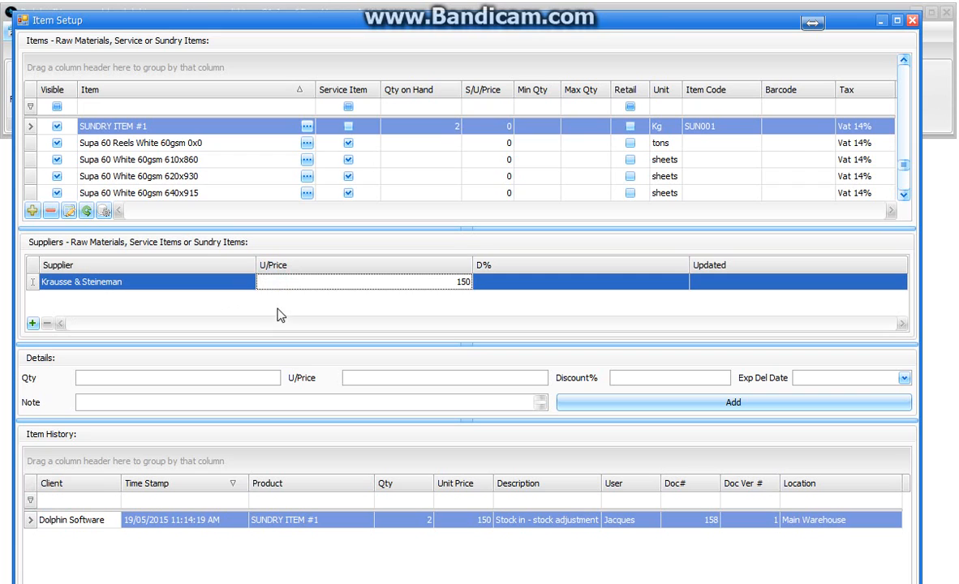
{"action": "left_click", "coordinate": [336, 313]}
{"action": "left_click", "coordinate": [279, 308]}
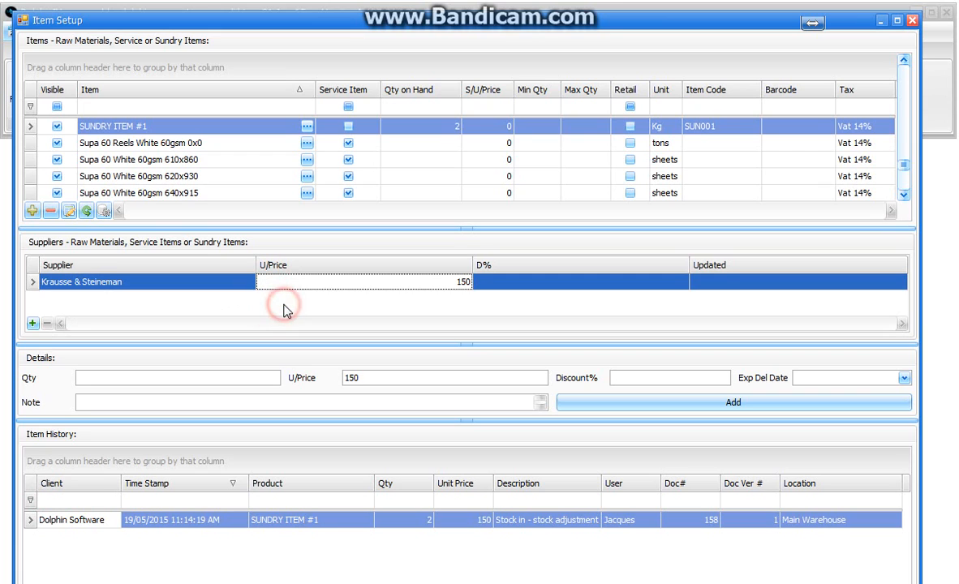
- Refresh the item data and check the Updated date of the Krausse & Steineman supplier entry
{"action": "left_click", "coordinate": [87, 210]}
{"action": "left_click", "coordinate": [165, 302]}
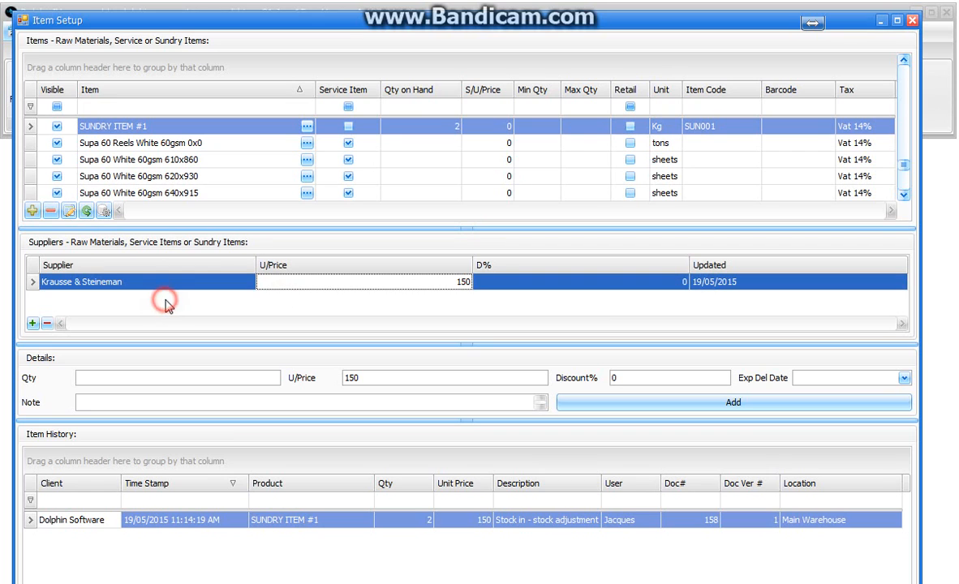
{"action": "left_click", "coordinate": [742, 281]}
{"action": "left_click", "coordinate": [734, 295]}
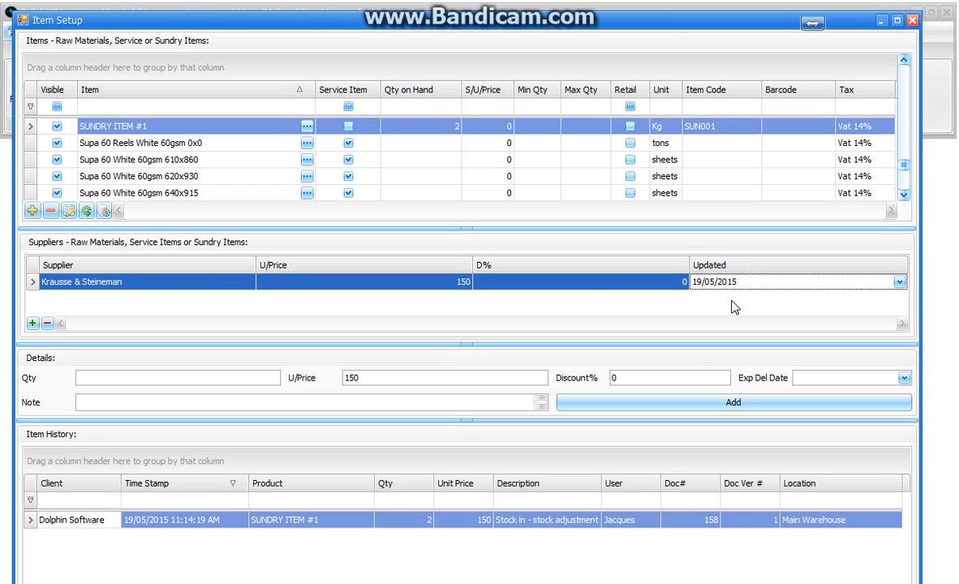